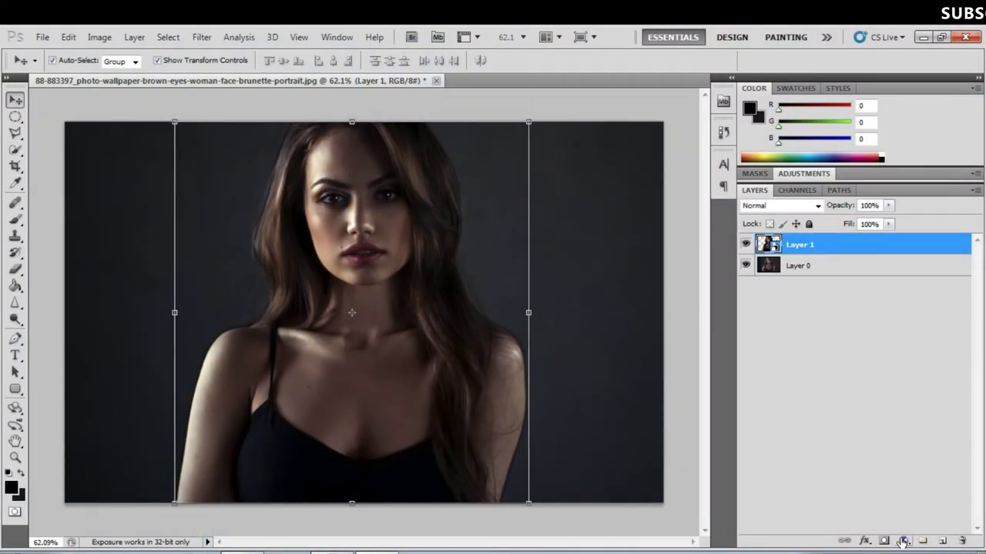
Add a Gradient Fill layer using the magenta-to-transparent preset at 90°.
left_click(902, 542)
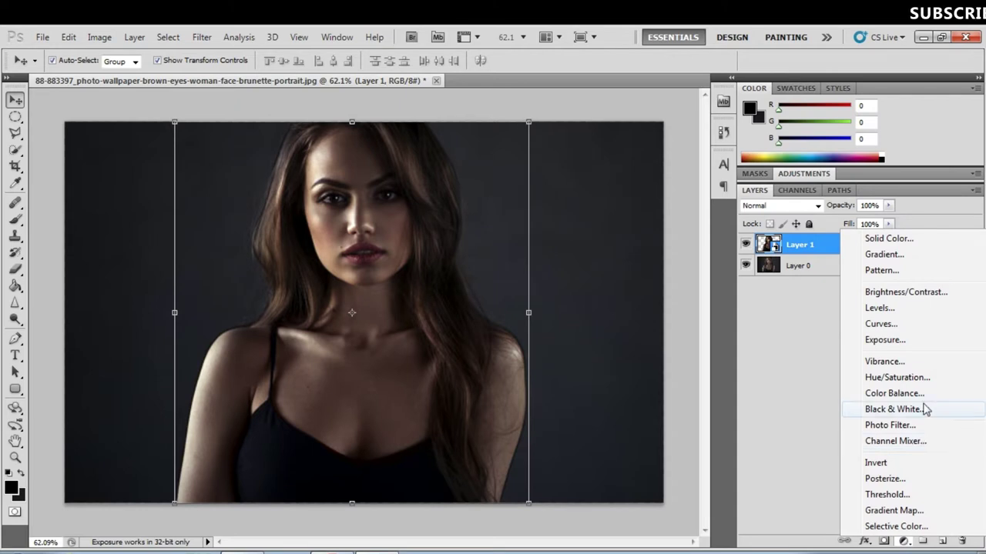
left_click(885, 254)
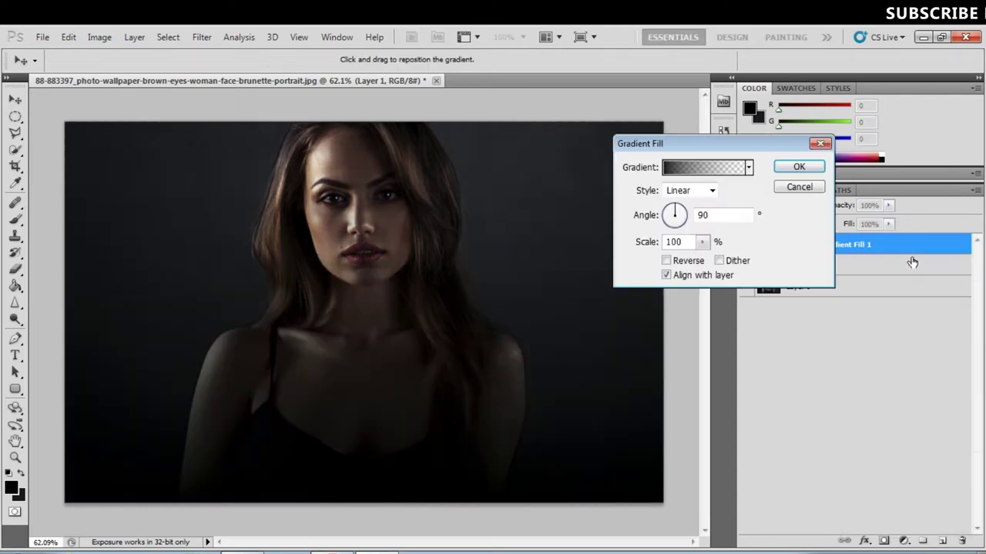
left_click(705, 169)
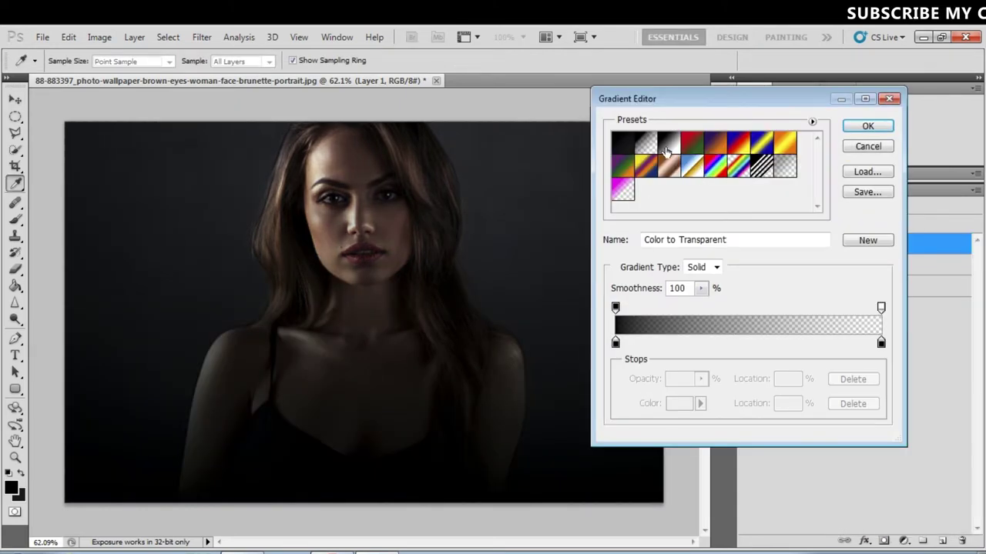
left_click(645, 145)
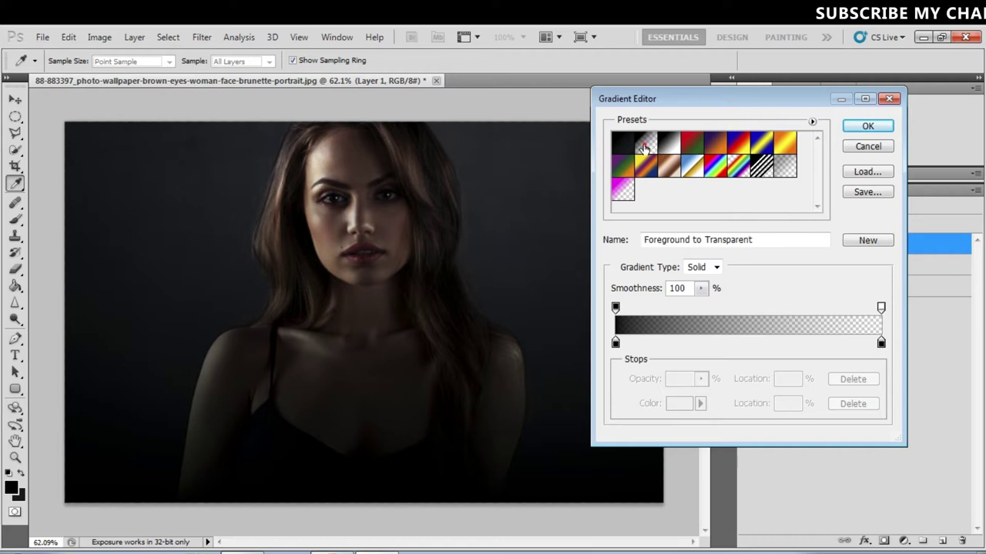
left_click(624, 189)
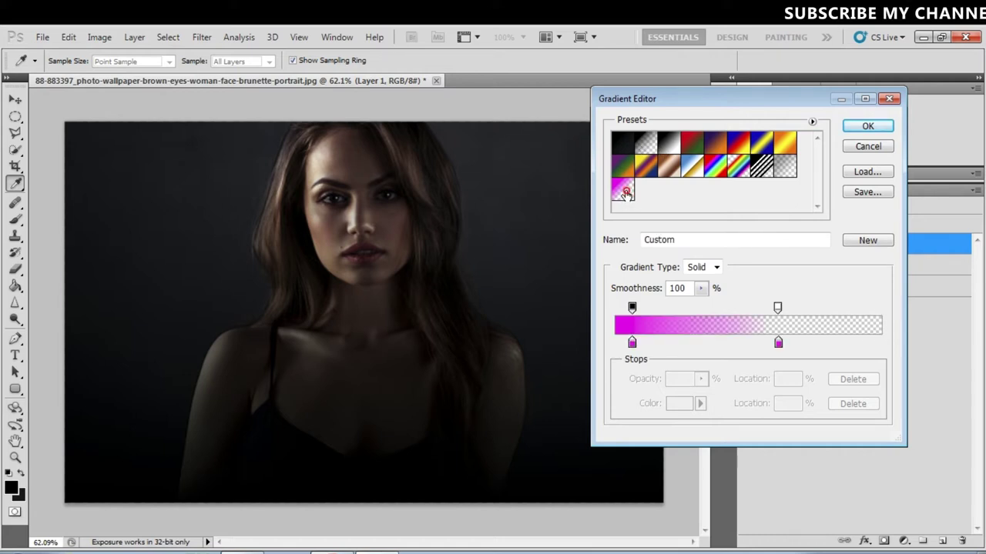
left_click(632, 343)
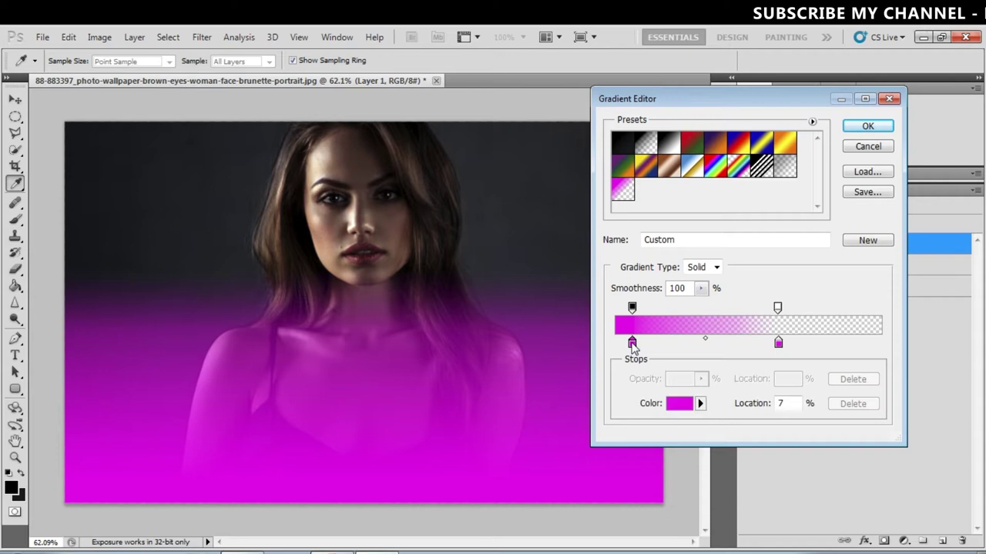
left_click(778, 343)
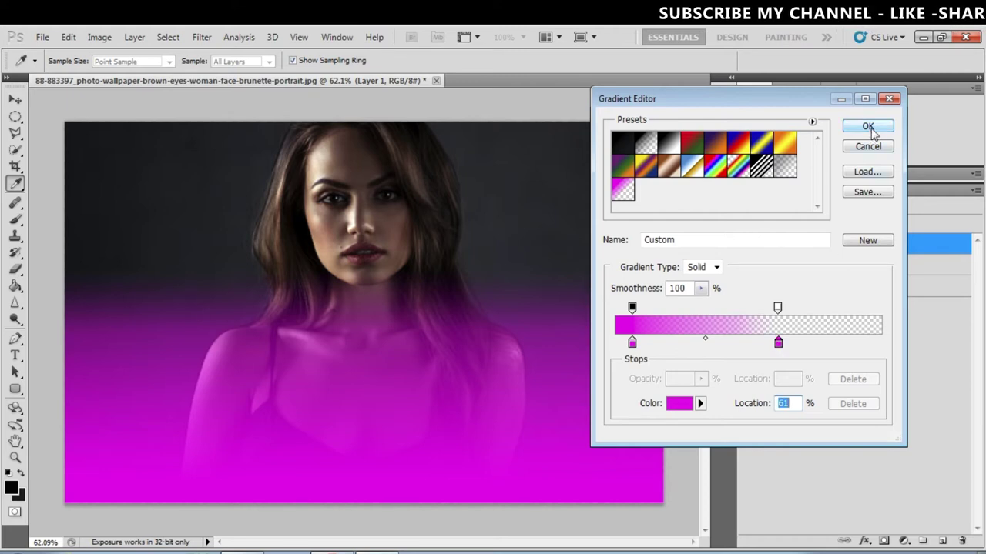
left_click(870, 129)
Set the gradient angle to 180°, move the magenta and opacity stops to 58%, and apply.
left_click_drag(678, 216, 657, 216)
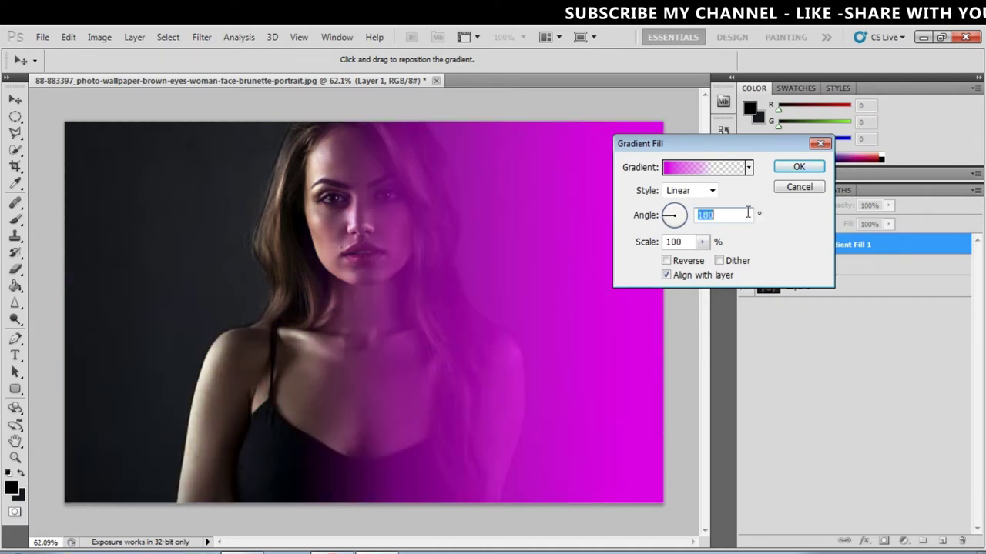
left_click(726, 170)
left_click_drag(778, 343, 770, 343)
left_click_drag(778, 308, 776, 308)
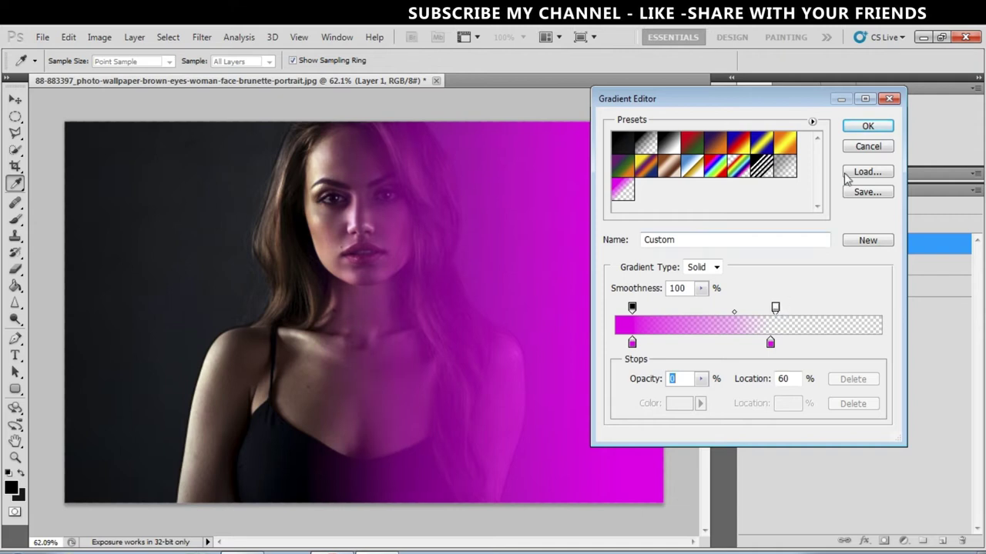
left_click(868, 126)
left_click(799, 167)
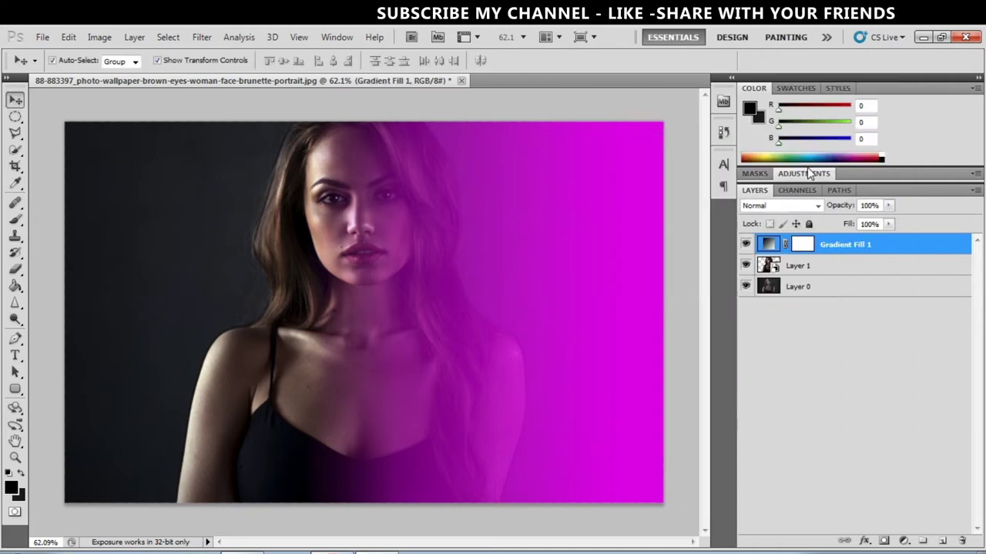
Rename the Gradient Fill 1 layer to 'Pink'.
right_click(828, 245)
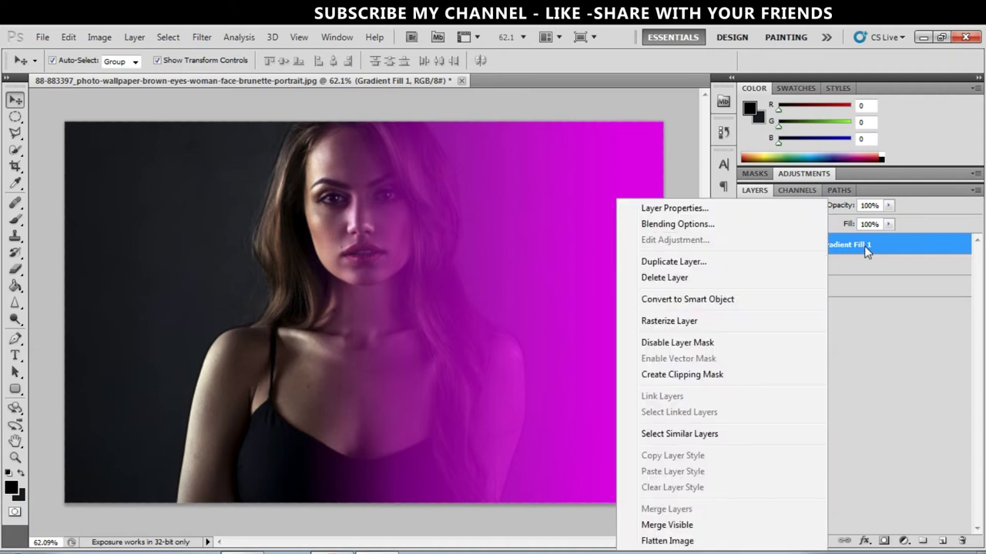
left_click(854, 246)
double_click(850, 246)
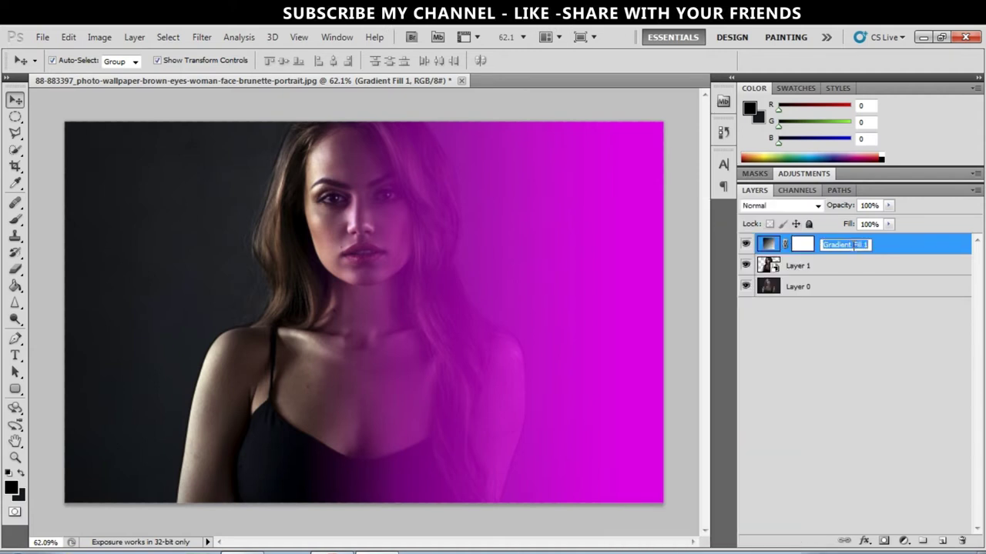
type("Pink")
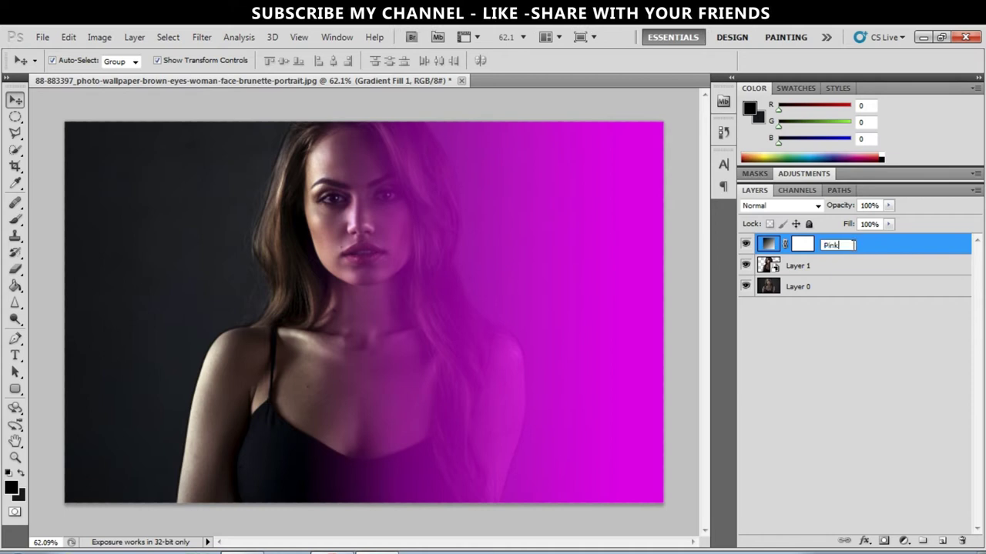
key("Return")
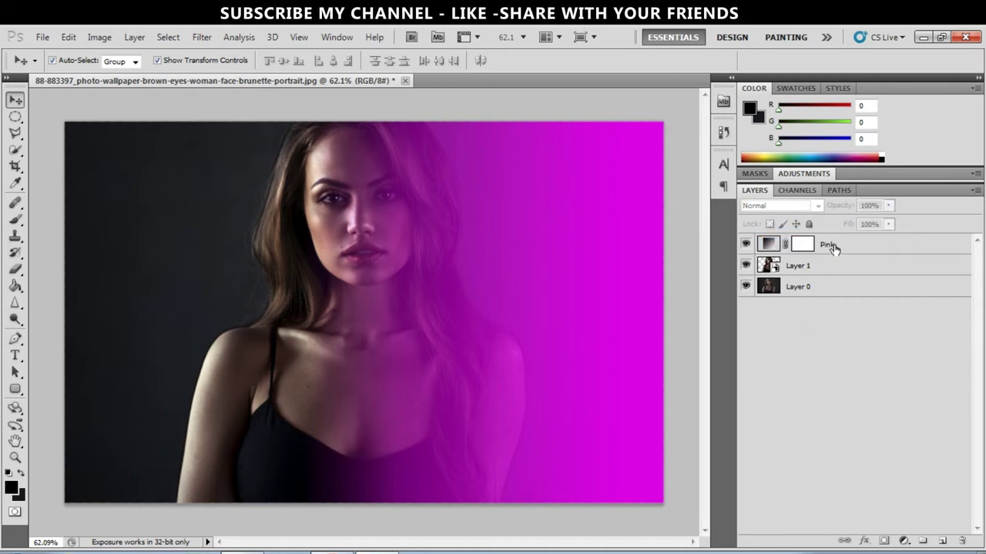
left_click(834, 246)
Duplicate the Pink layer as a new layer named 'Blue'.
right_click(835, 246)
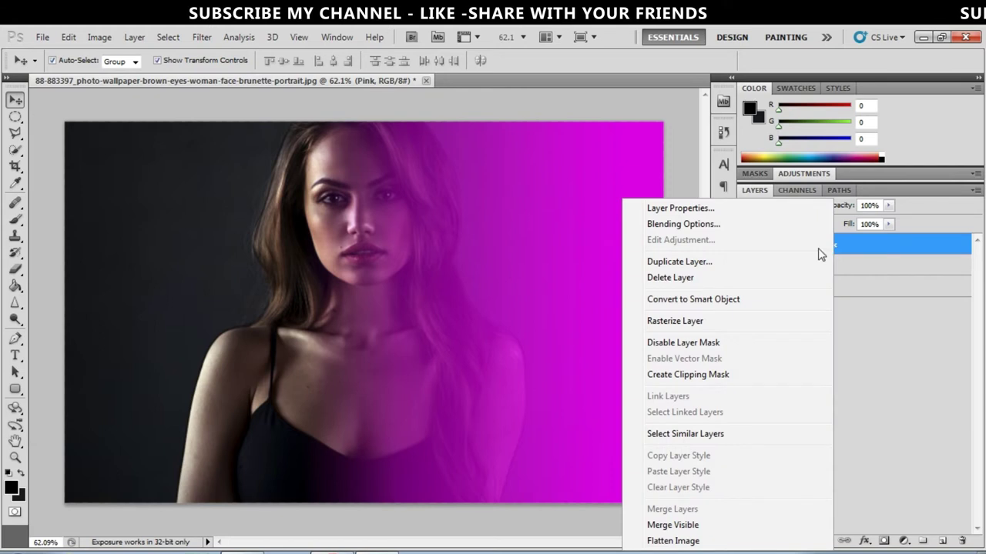
left_click(778, 260)
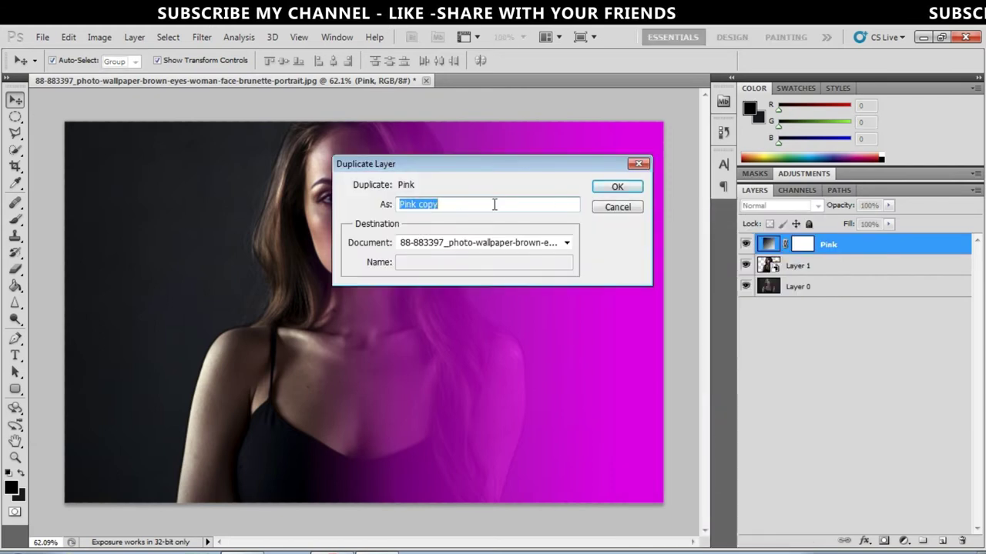
left_click(444, 204)
left_click_drag(444, 204, 399, 205)
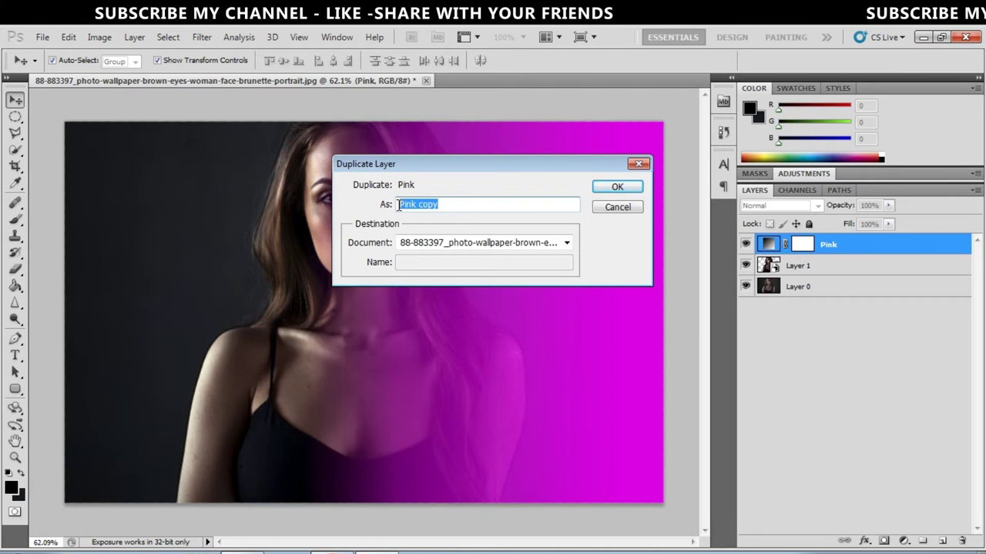
type("Blue")
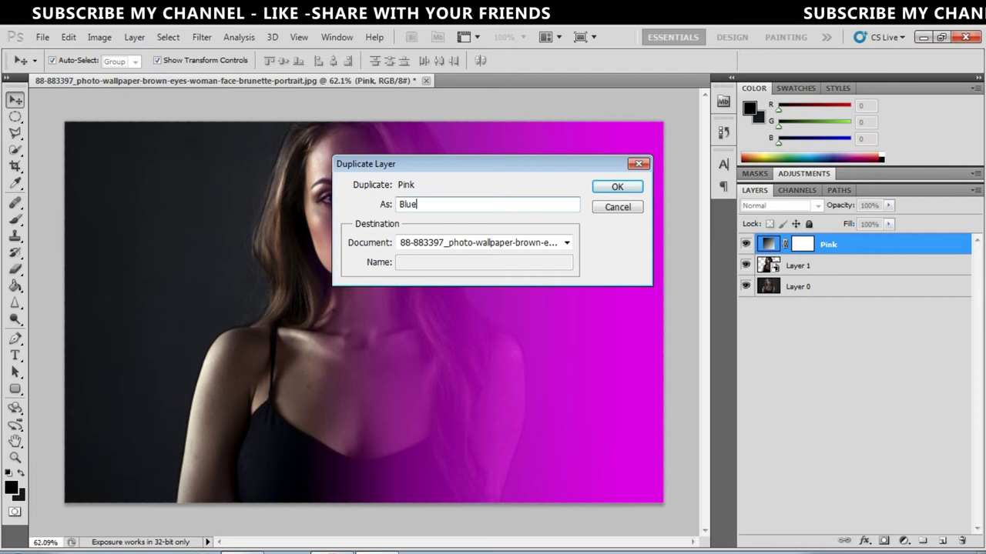
left_click(617, 187)
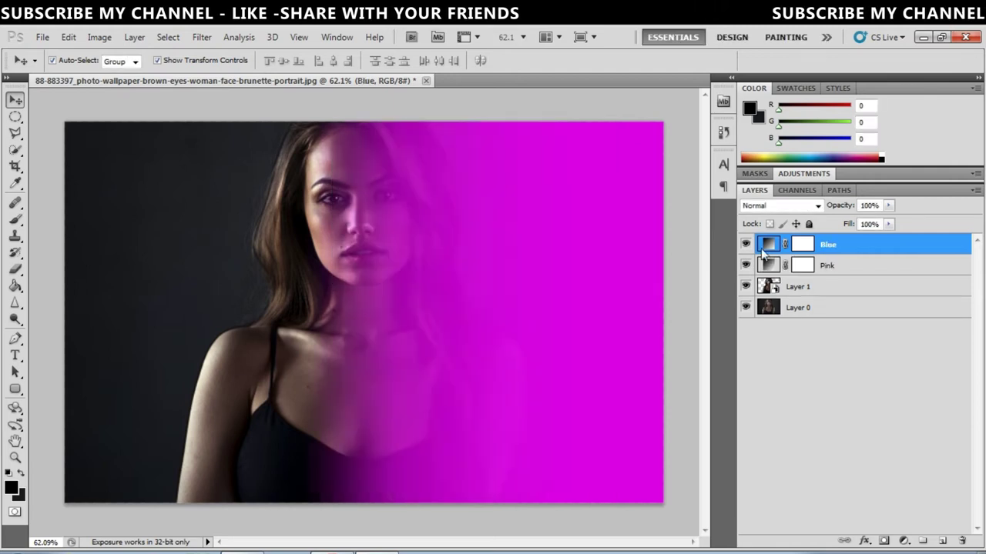
In the Blue layer's gradient, set the left stop colour to blue 0096ff.
left_click(822, 271)
left_click(824, 243)
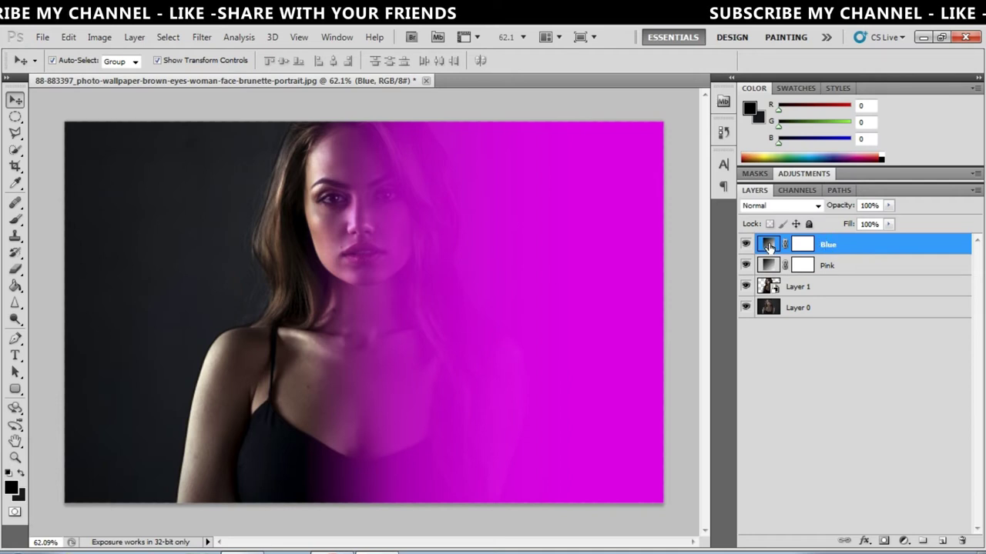
double_click(768, 245)
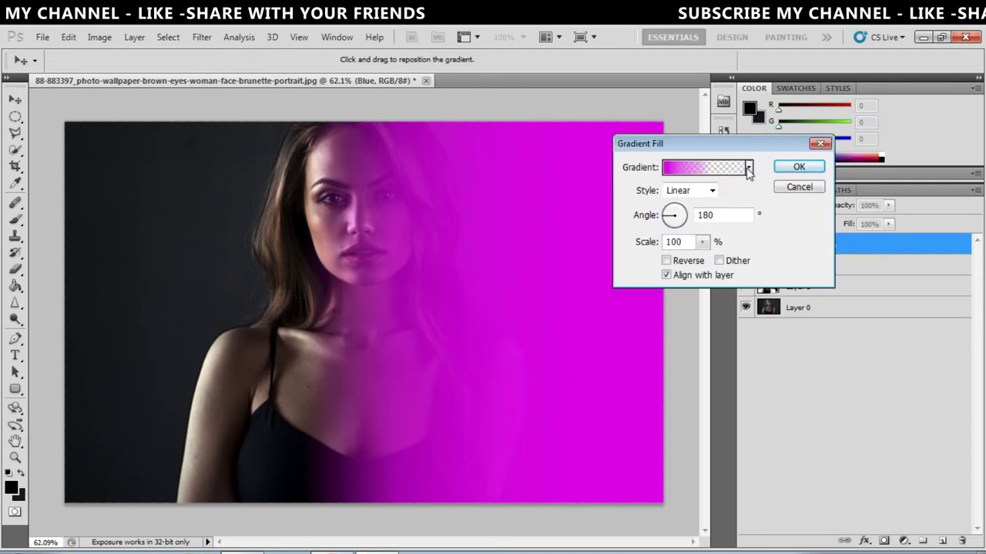
left_click(729, 170)
left_click(632, 342)
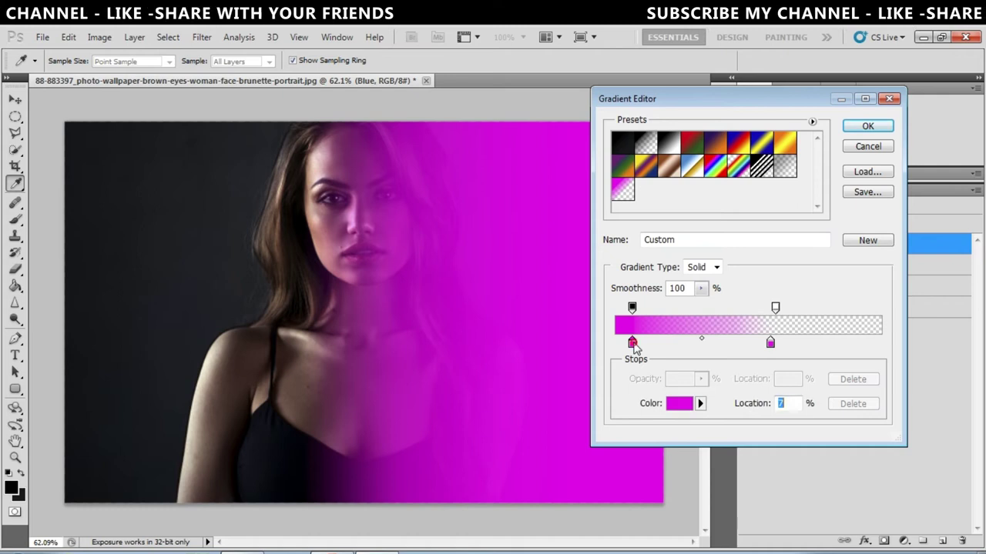
left_click(679, 404)
left_click(846, 205)
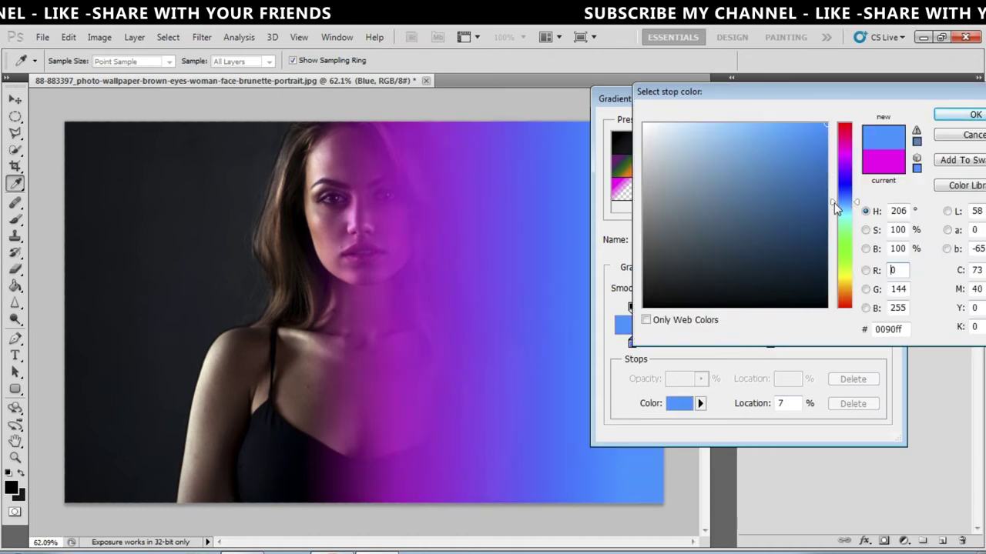
left_click(833, 200)
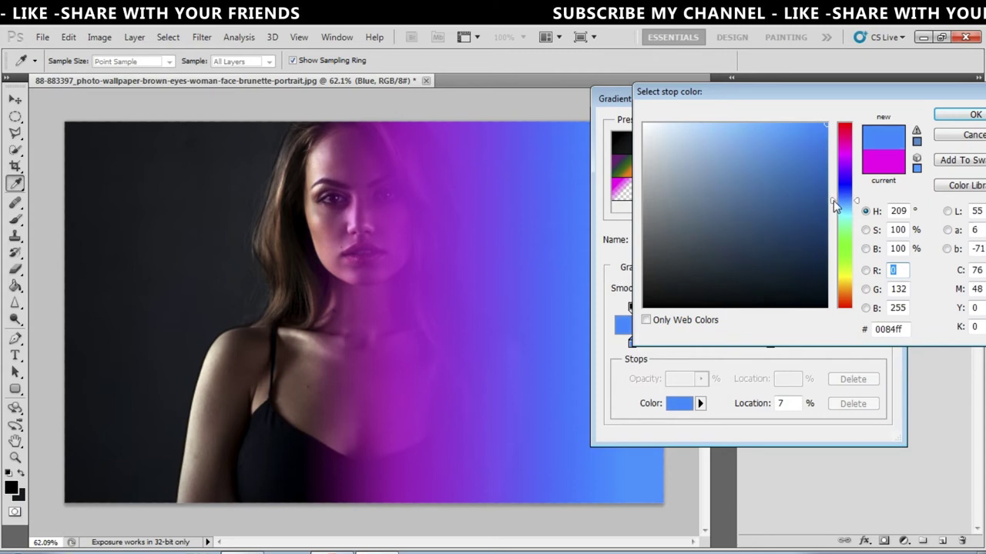
left_click_drag(833, 201, 833, 202)
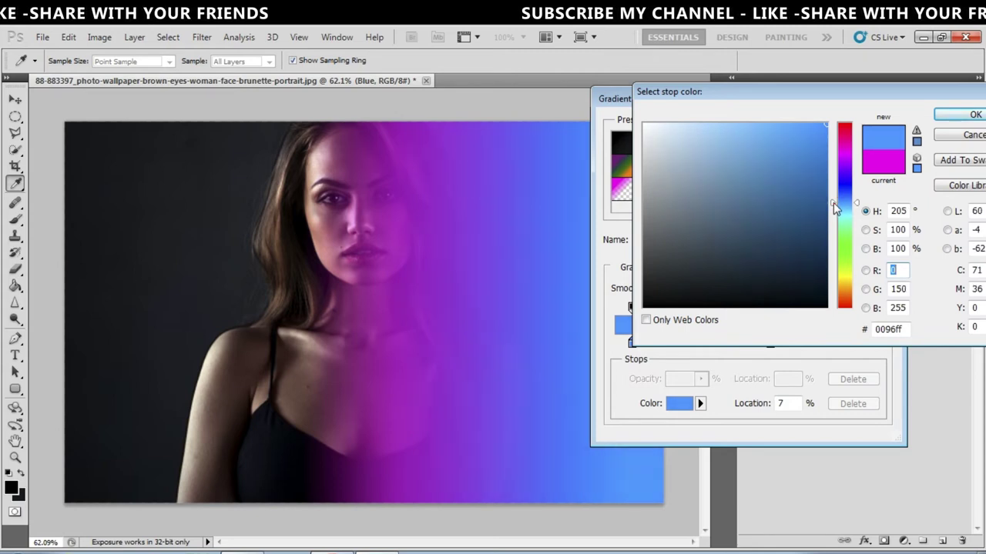
left_click(891, 329)
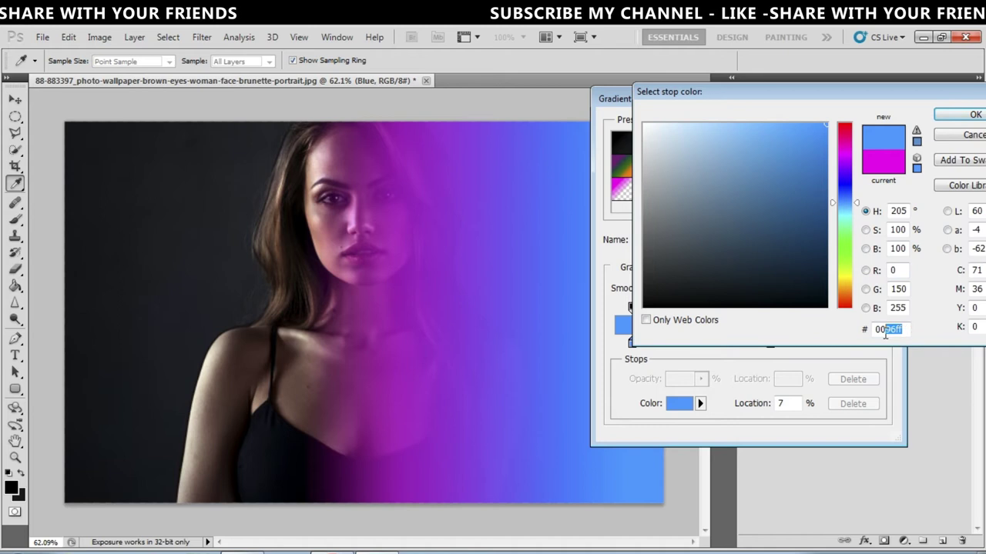
right_click(879, 336)
left_click(865, 378)
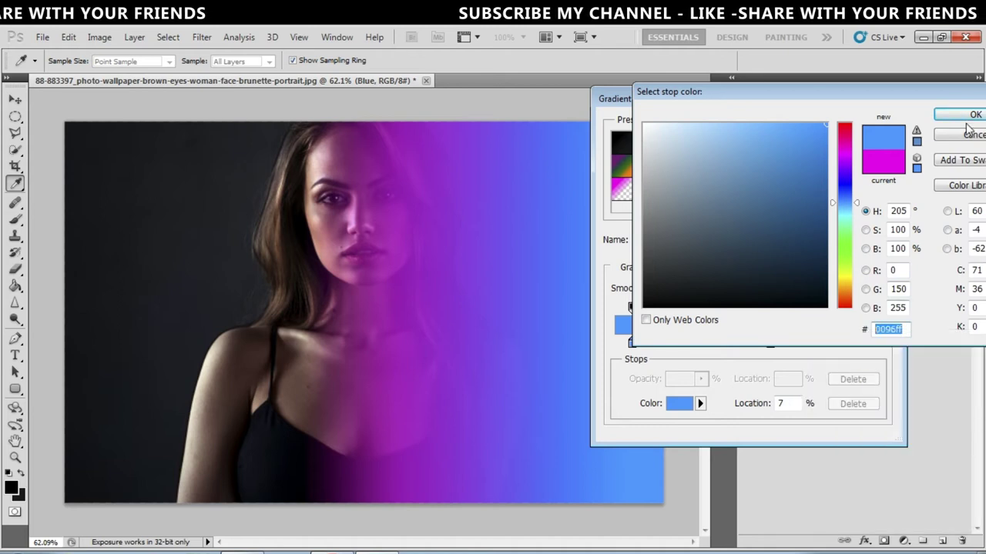
left_click(968, 116)
Set the right stop to the same 0096ff blue, reverse the gradient, and confirm.
left_click(770, 342)
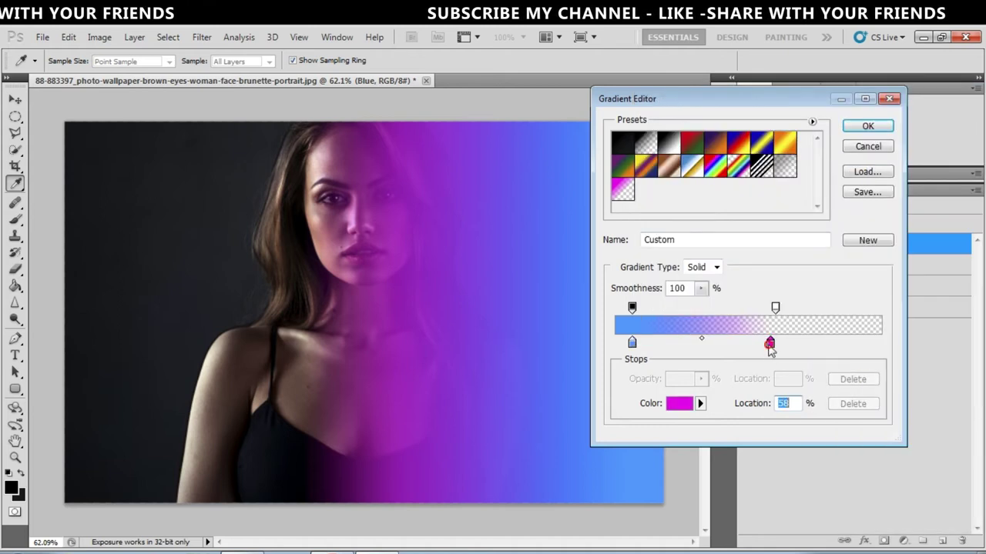
left_click(679, 403)
left_click(900, 330)
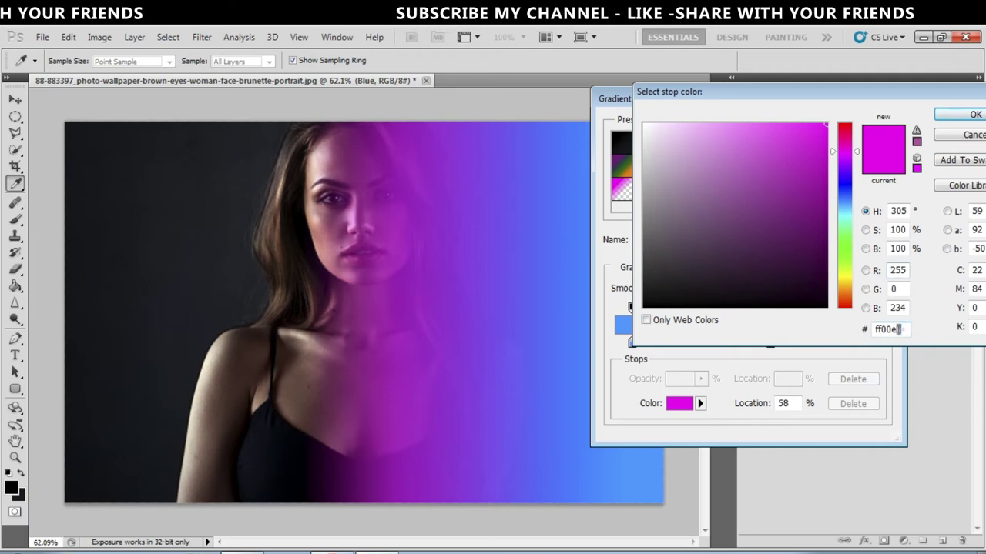
right_click(883, 333)
left_click(831, 390)
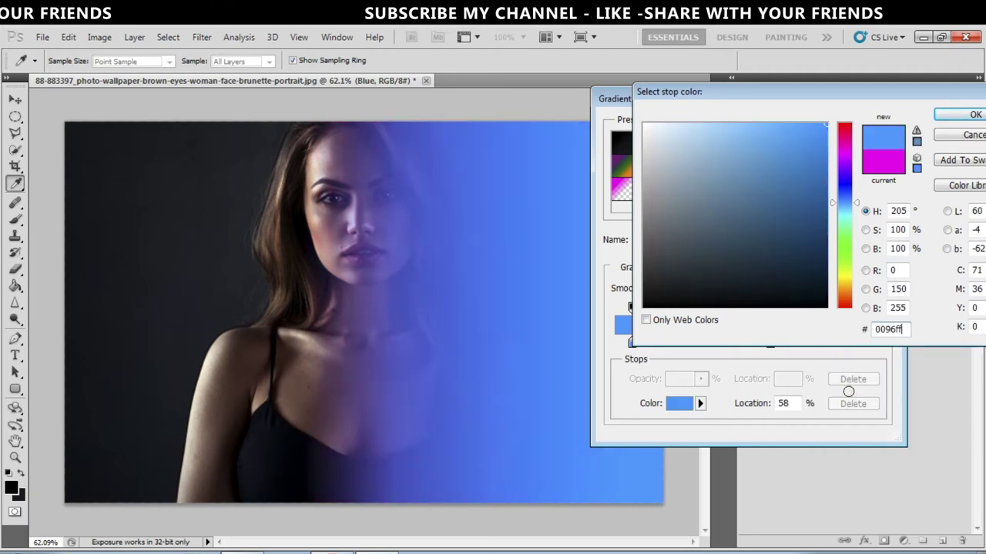
left_click(971, 115)
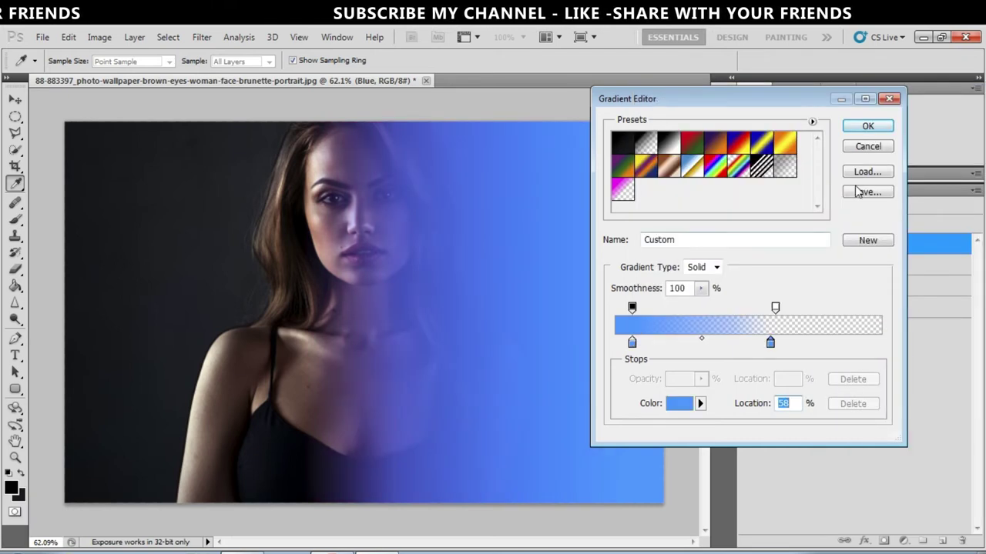
left_click(862, 128)
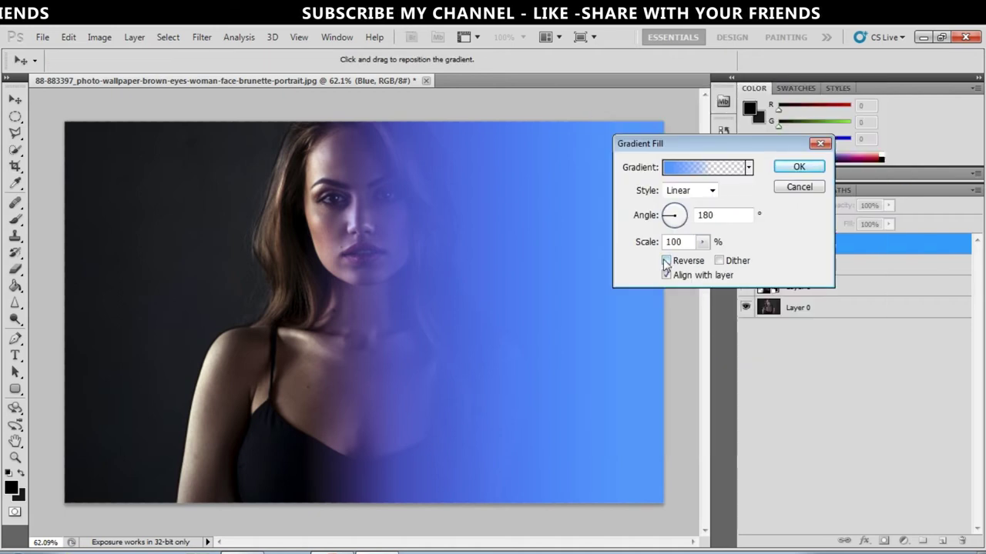
left_click(664, 261)
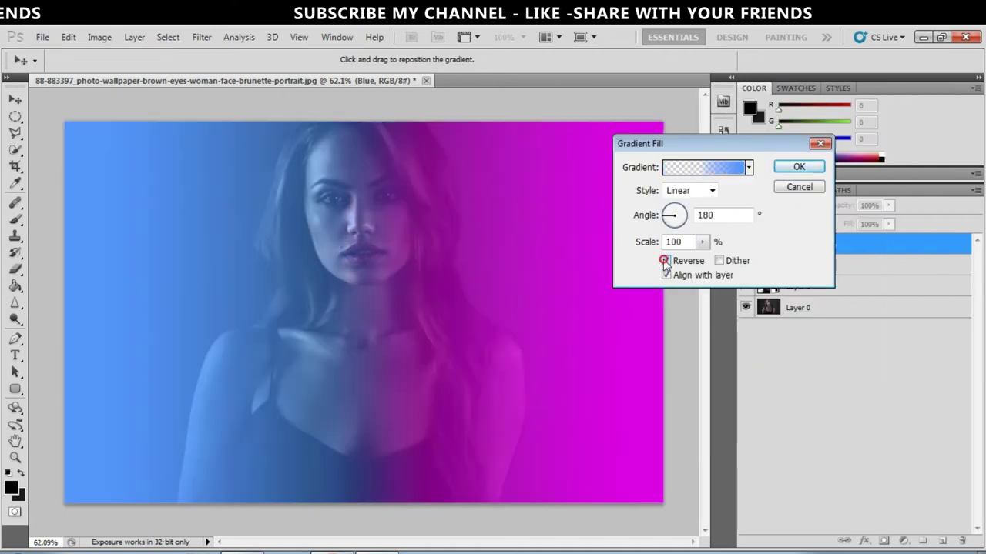
left_click(798, 171)
Switch both Pink and Blue gradient layers to Color blend mode, then select Layer 1.
left_click(825, 265)
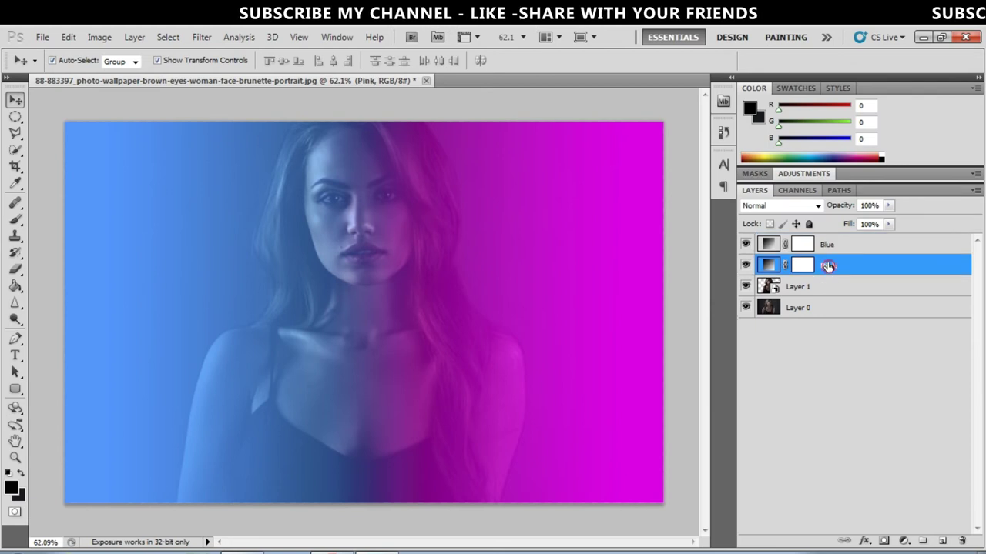
left_click(815, 207)
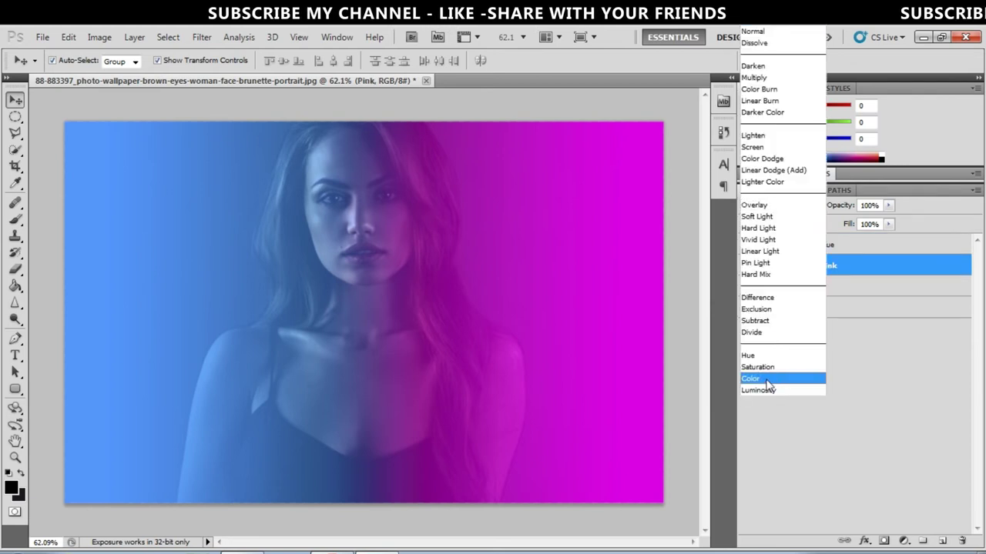
left_click(766, 377)
left_click(816, 245)
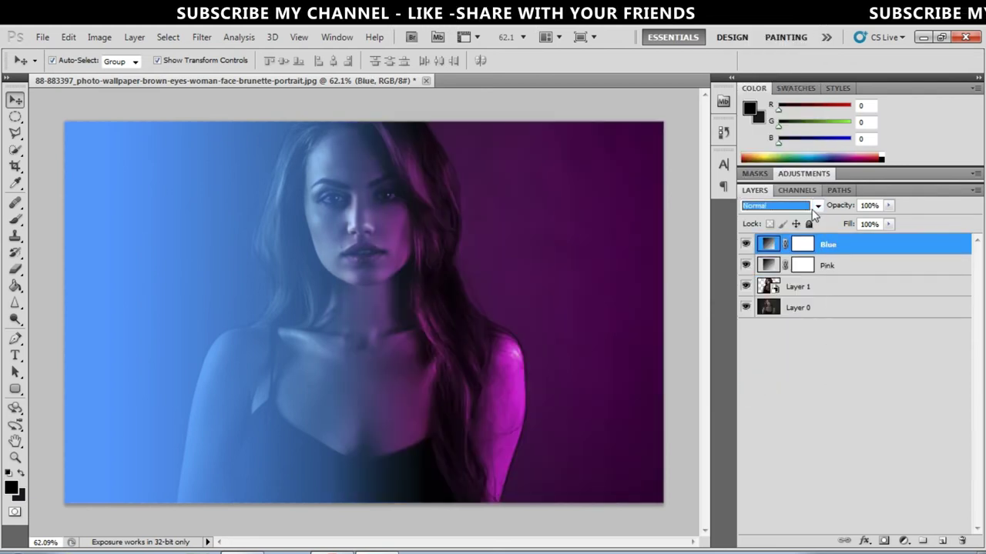
left_click(817, 206)
left_click(767, 378)
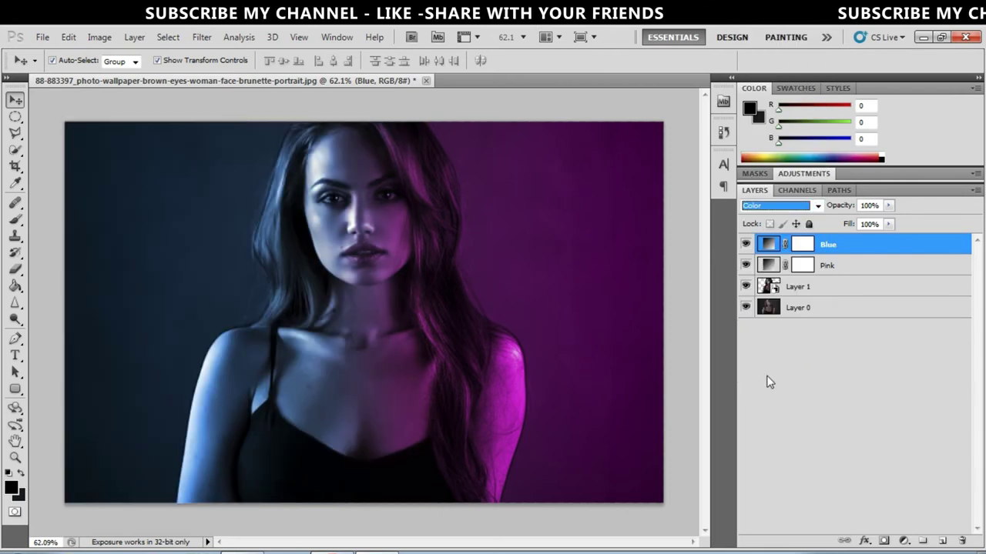
left_click(794, 291)
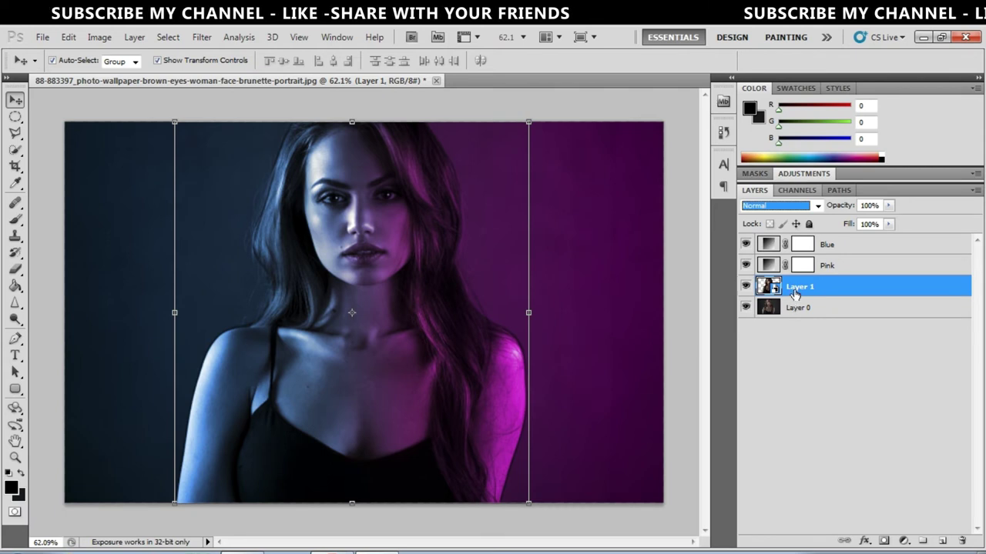
Add a Curves layer with an S-curve: shadow point lowered, highlight point raised.
left_click(903, 541)
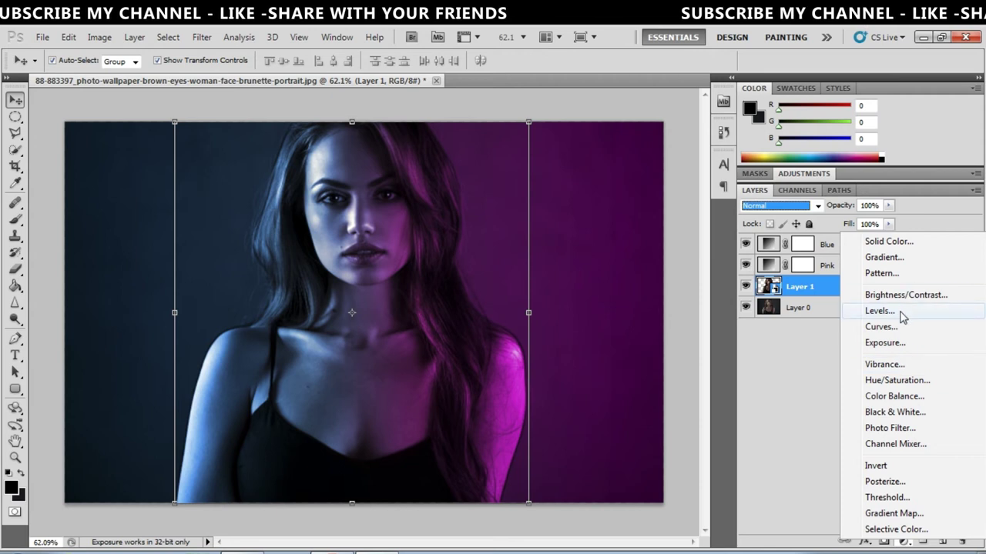
left_click(881, 326)
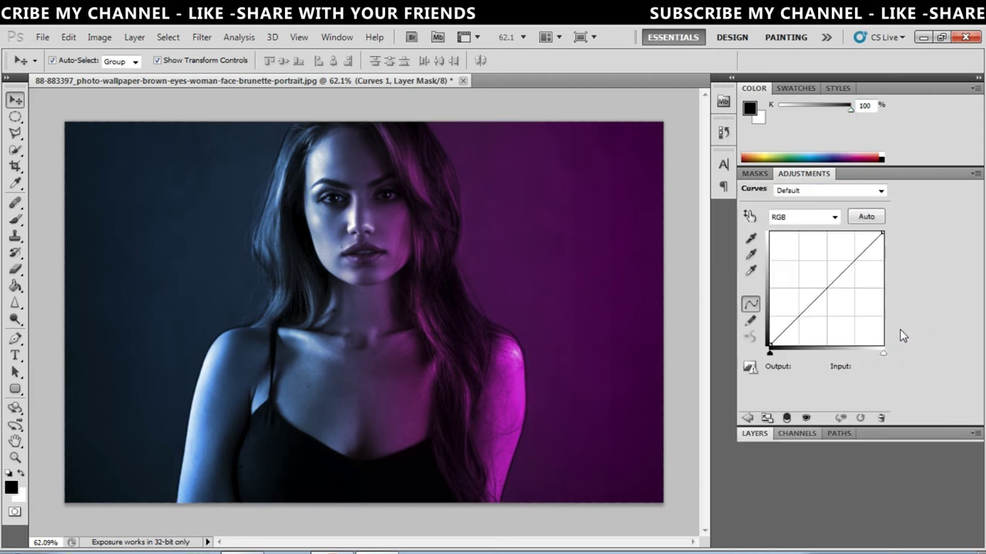
mouse_move(854, 261)
left_mouse_down()
mouse_move(857, 268)
mouse_move(853, 261)
left_mouse_up()
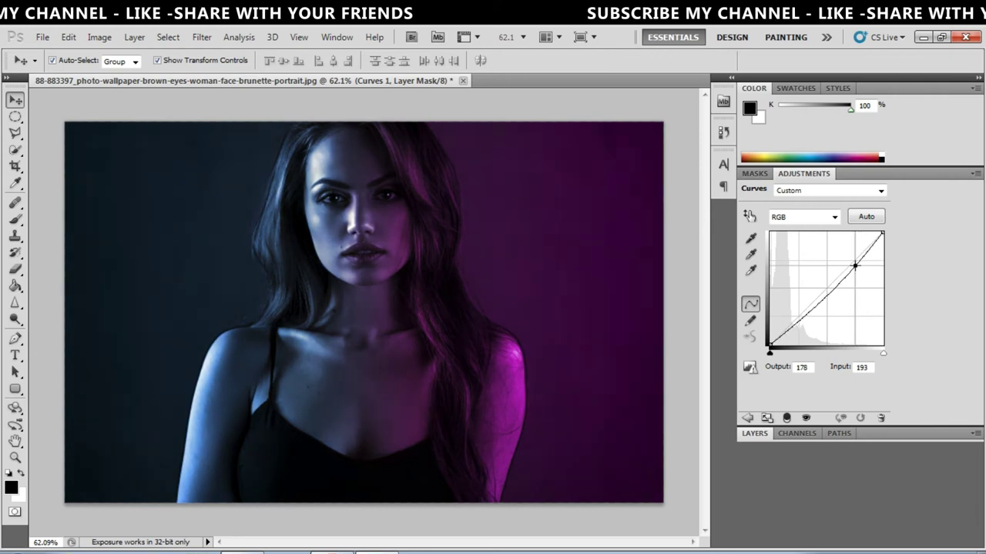
left_click_drag(802, 316, 802, 318)
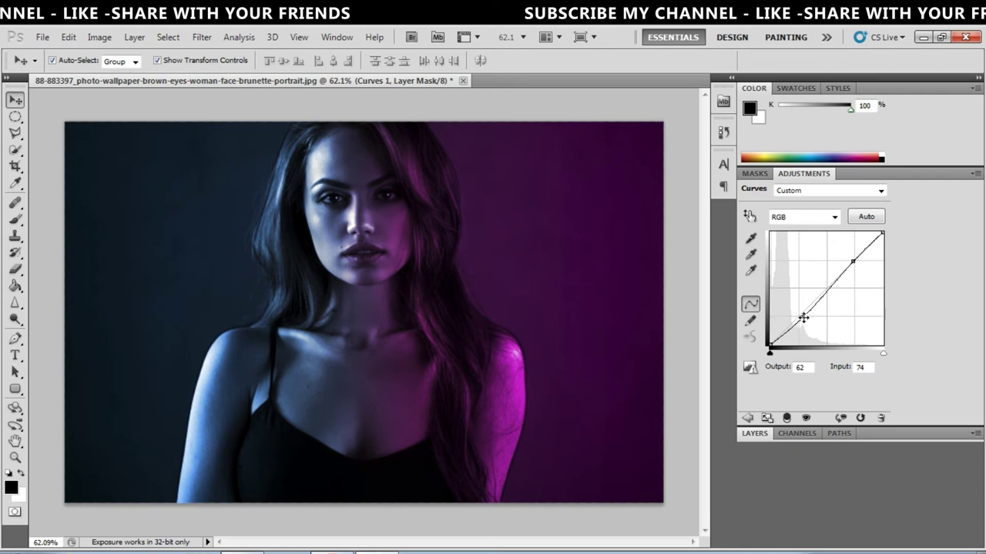
left_click_drag(852, 265, 852, 259)
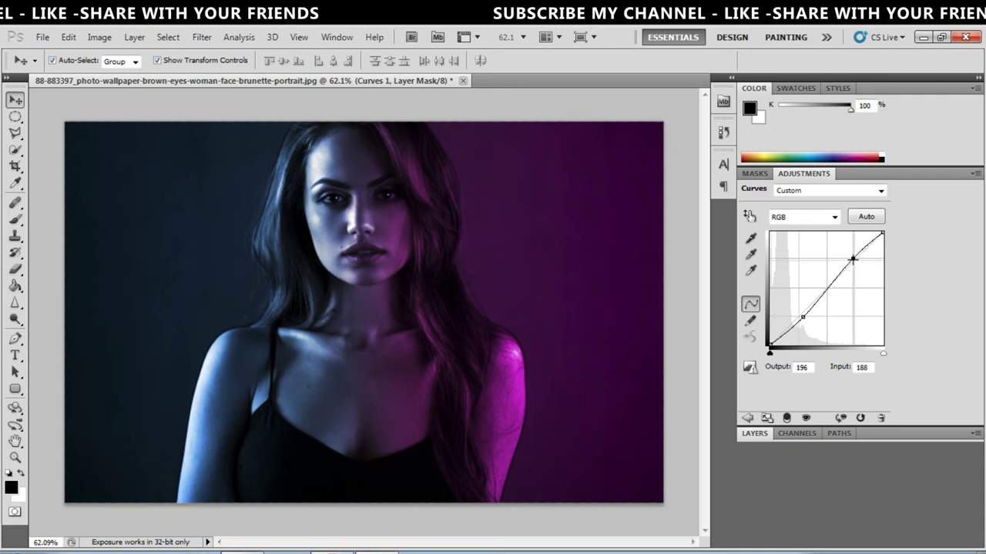
left_click(801, 317)
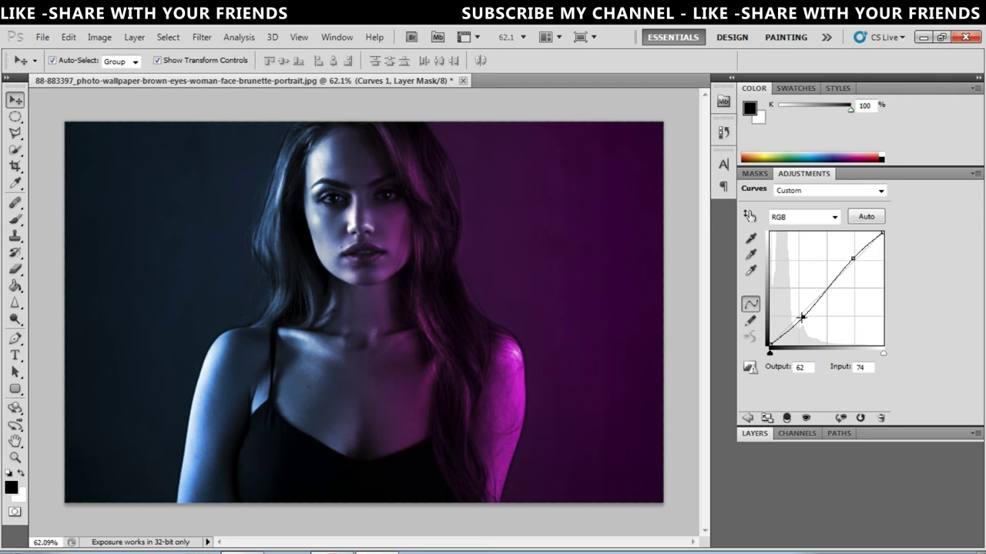
left_click_drag(801, 316, 801, 324)
left_click_drag(852, 258, 857, 262)
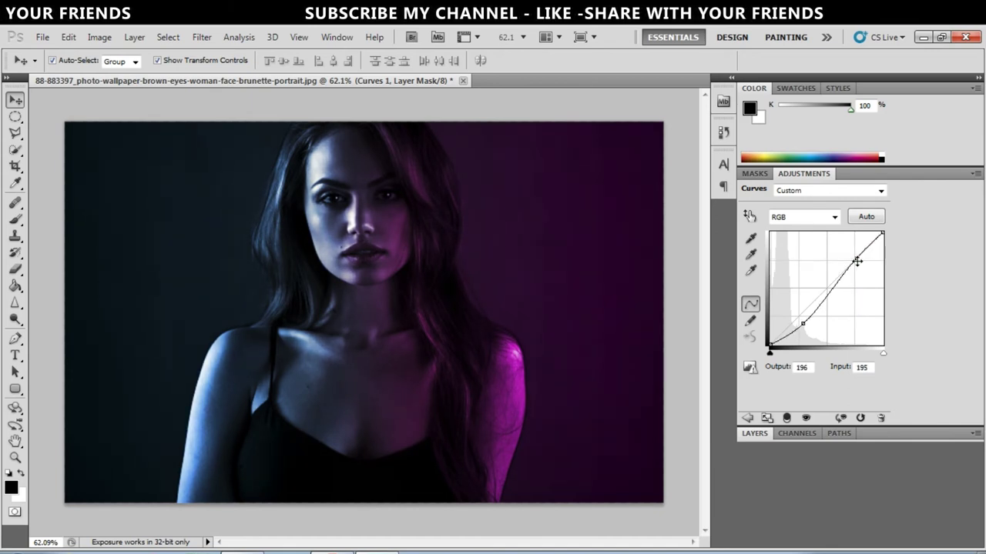
left_click(755, 433)
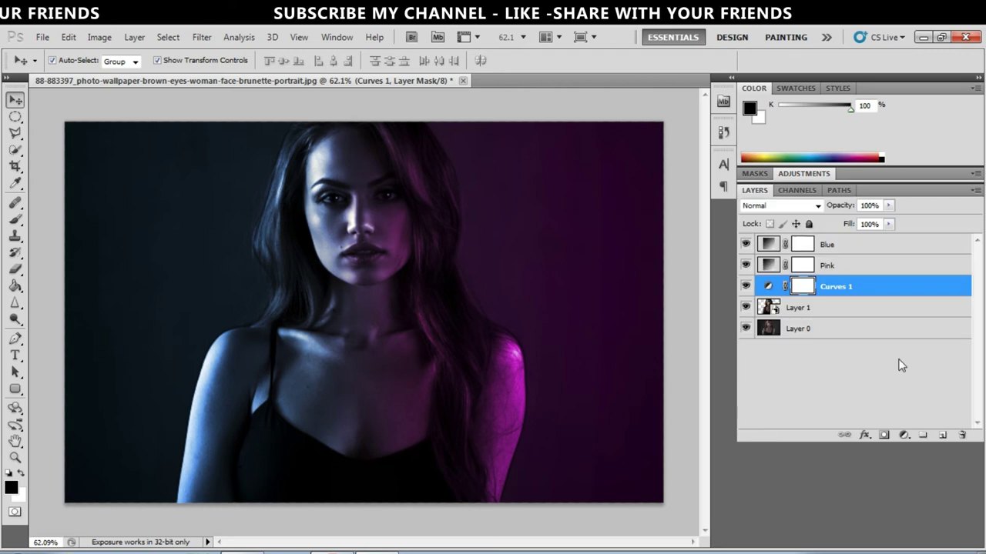
Reselect the Blue layer, then create and discard an empty Layer 2.
left_click(855, 399)
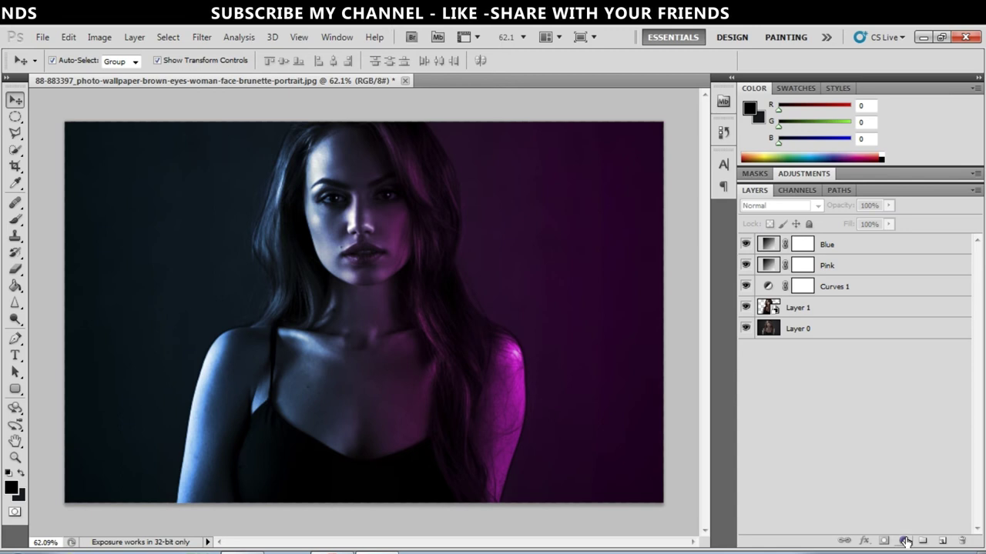
left_click(856, 248)
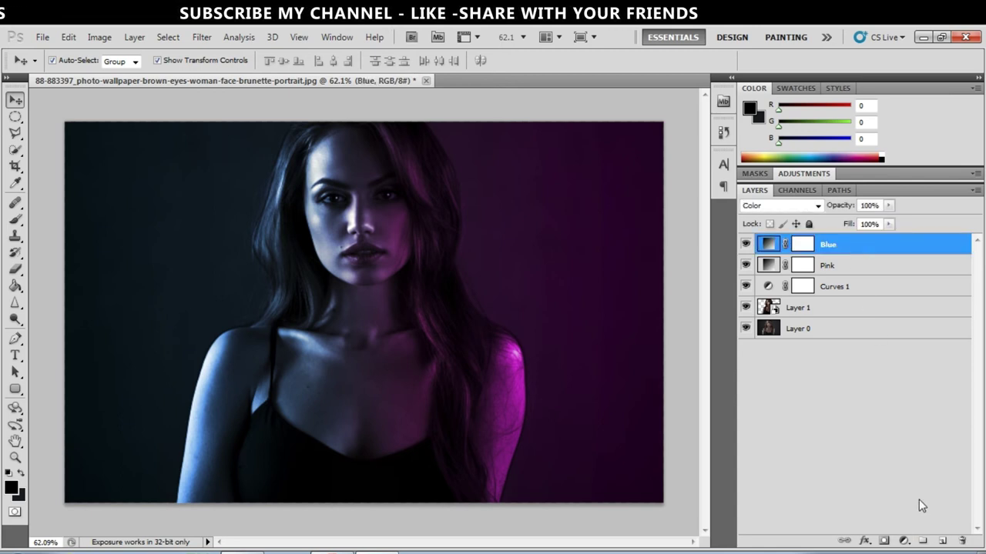
left_click(941, 542)
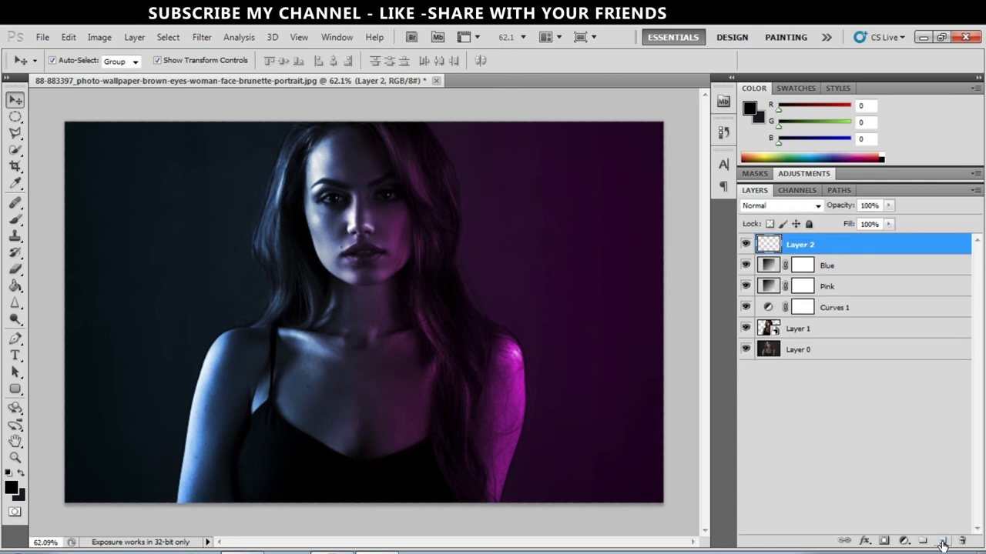
left_click_drag(770, 245, 961, 541)
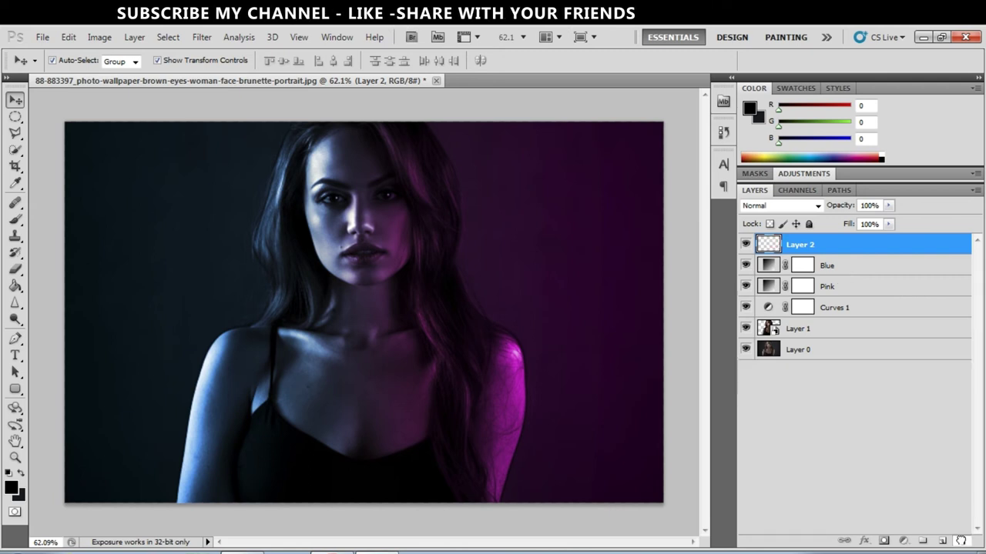
left_click(903, 541)
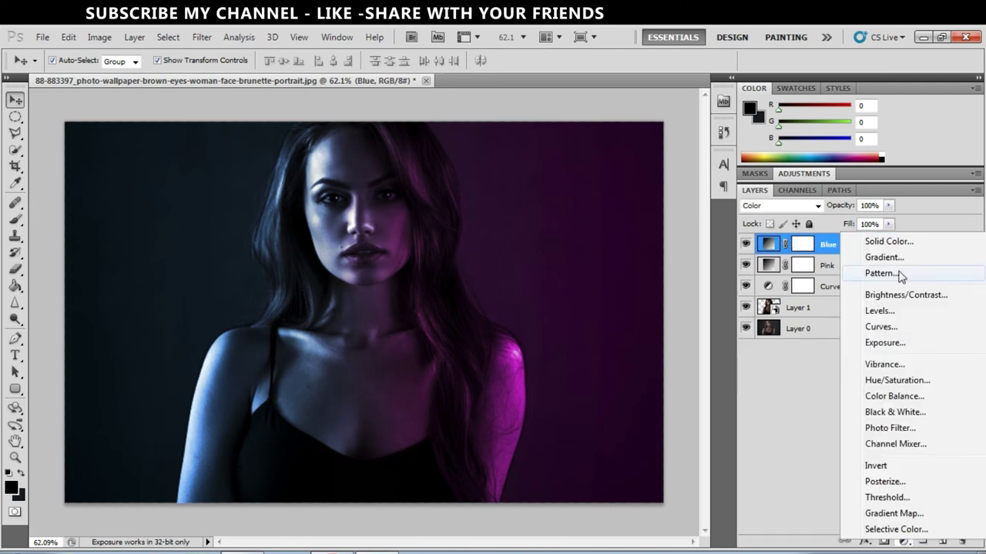
Add a Solid Color fill layer in dark grey 505151.
left_click(898, 242)
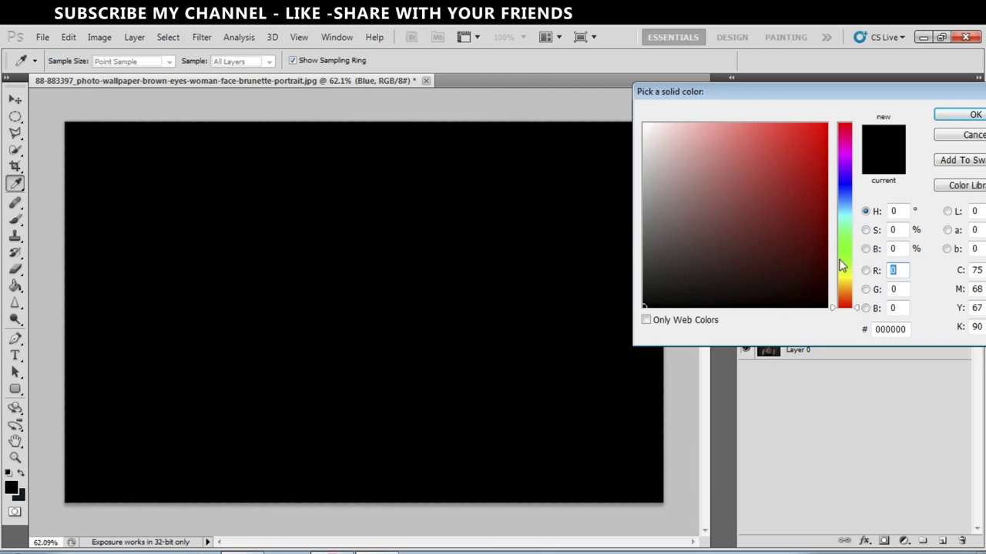
left_click_drag(847, 206, 854, 214)
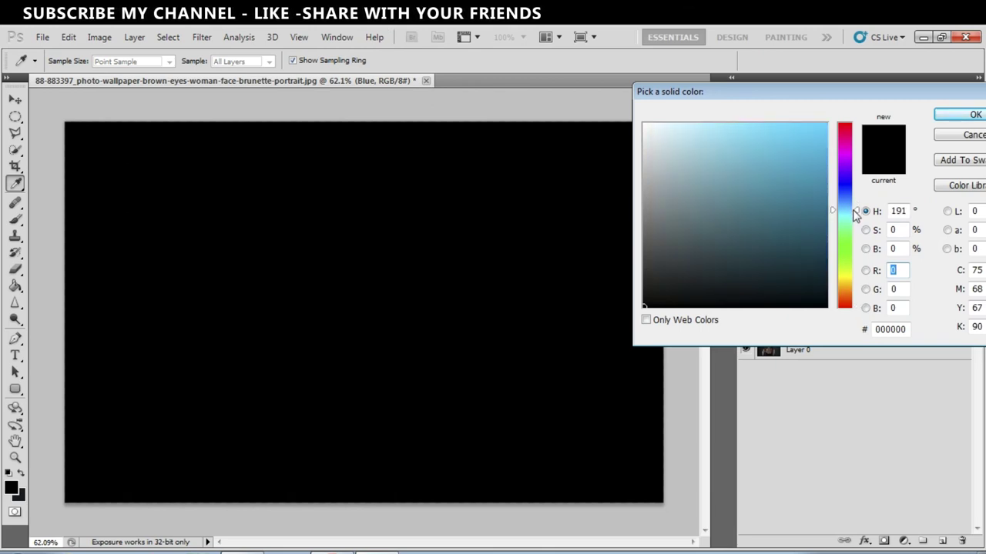
left_click(817, 231)
left_click_drag(817, 231, 642, 215)
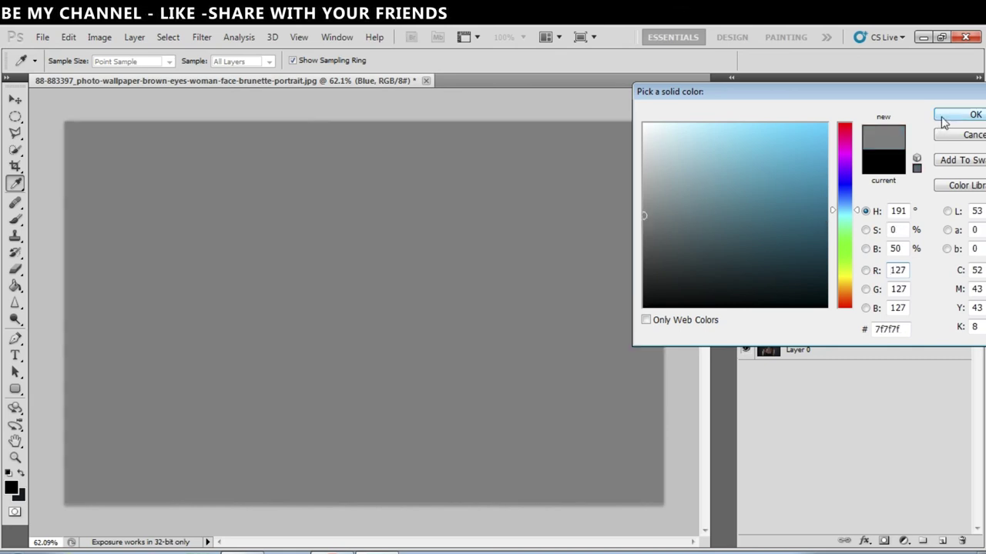
left_click(638, 219)
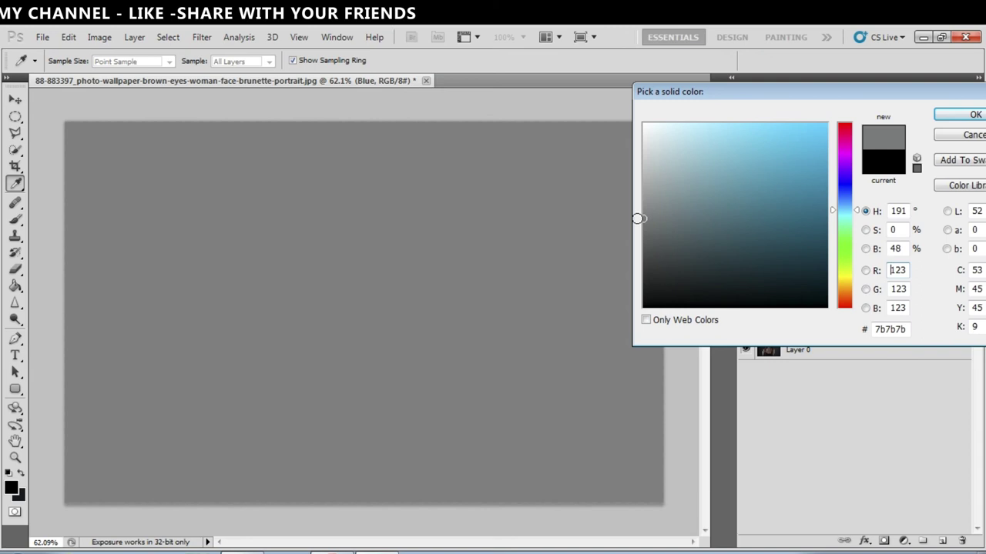
left_click_drag(643, 217, 644, 249)
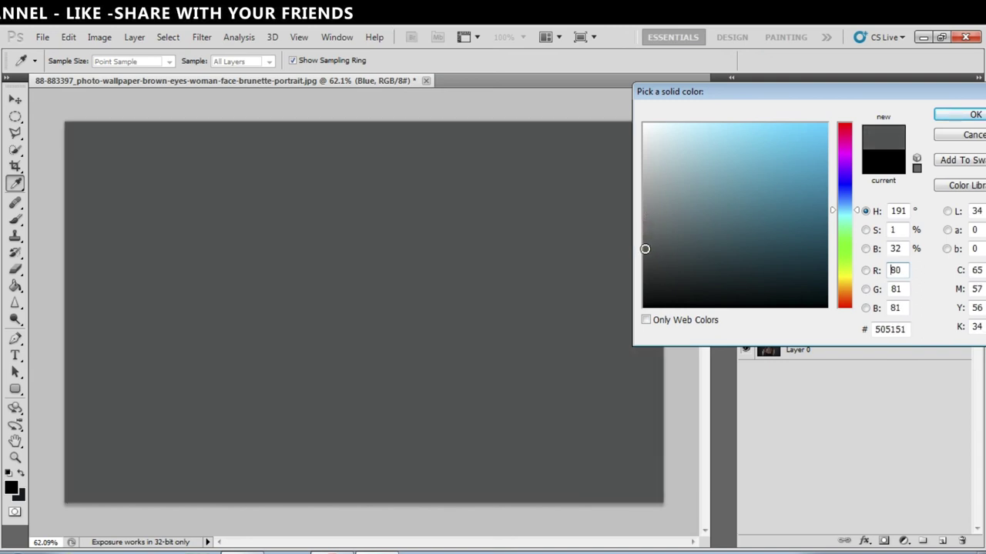
left_click(973, 116)
Set Color Fill 1 to Overlay at 25% opacity and toggle its visibility to compare.
left_click(806, 206)
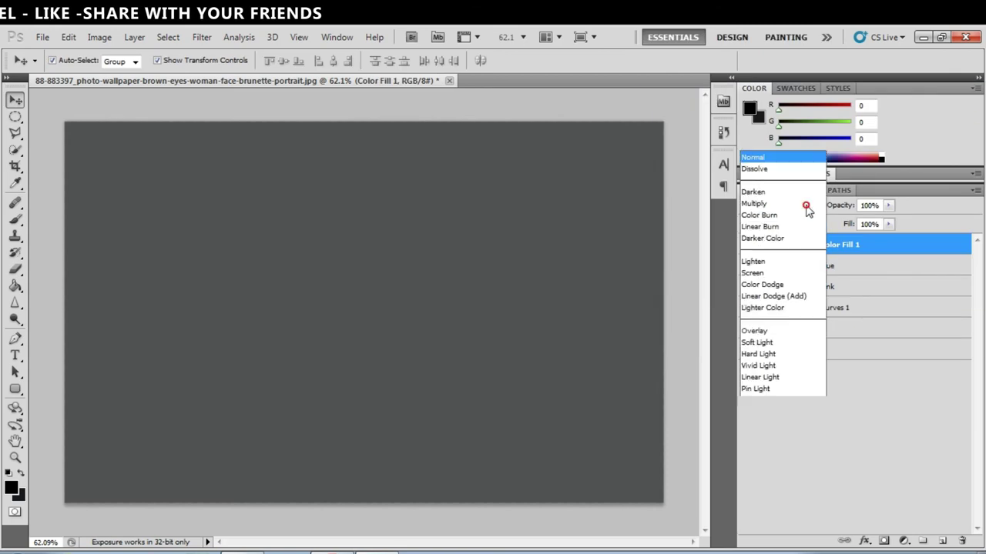
left_click(806, 208)
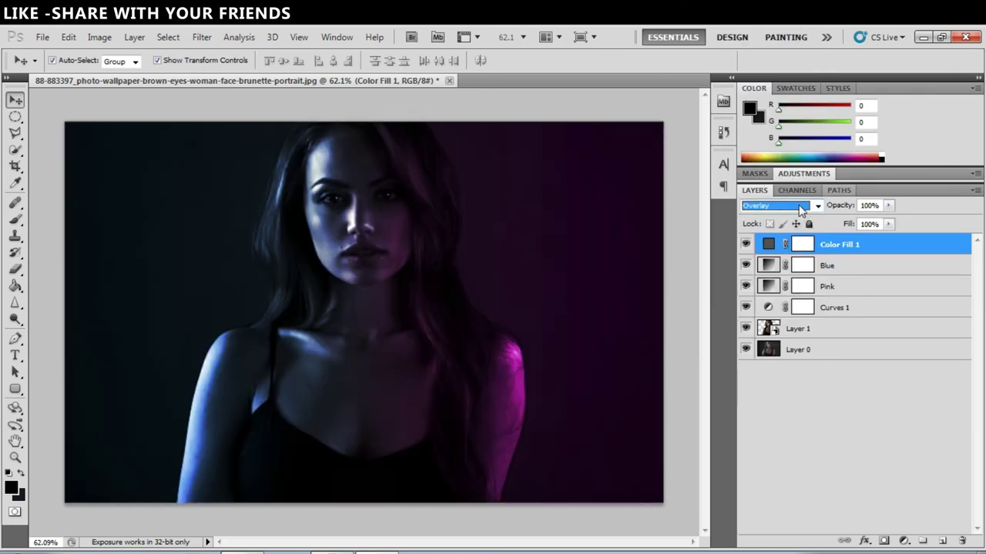
left_click(869, 205)
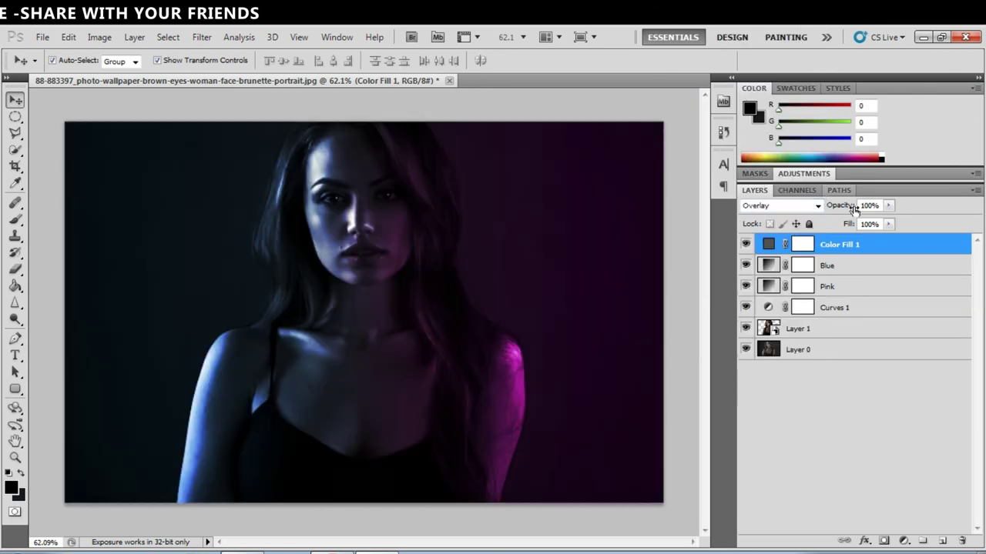
double_click(862, 206)
type("25")
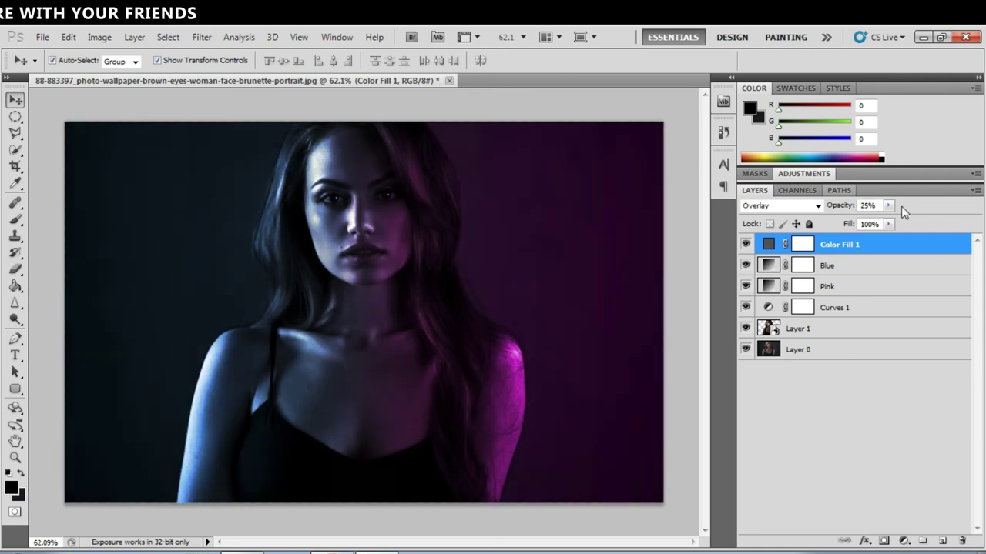
left_click(746, 244)
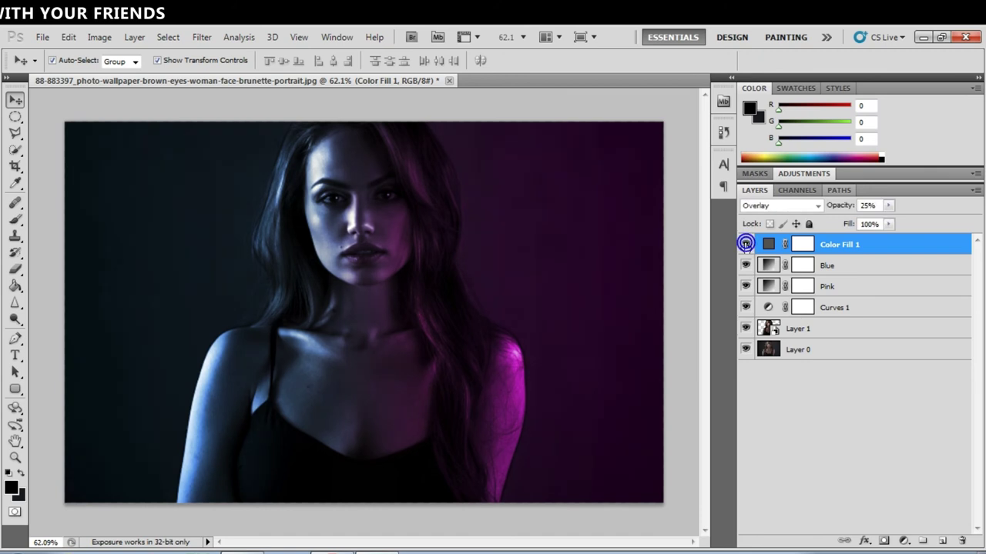